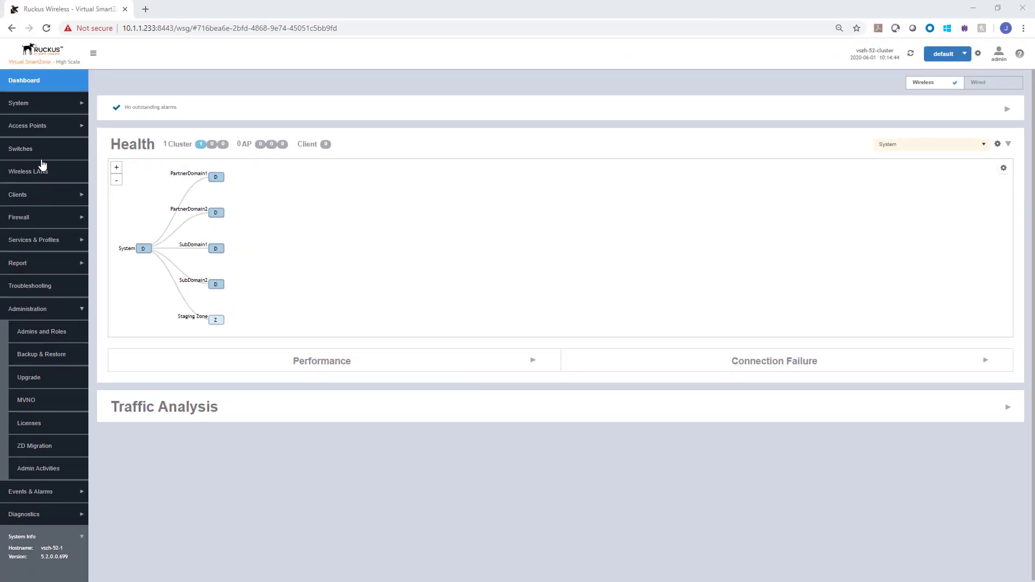
Show the Access Points list with SubDomain1 and SubDomain2 under the System domain
left_click(36, 128)
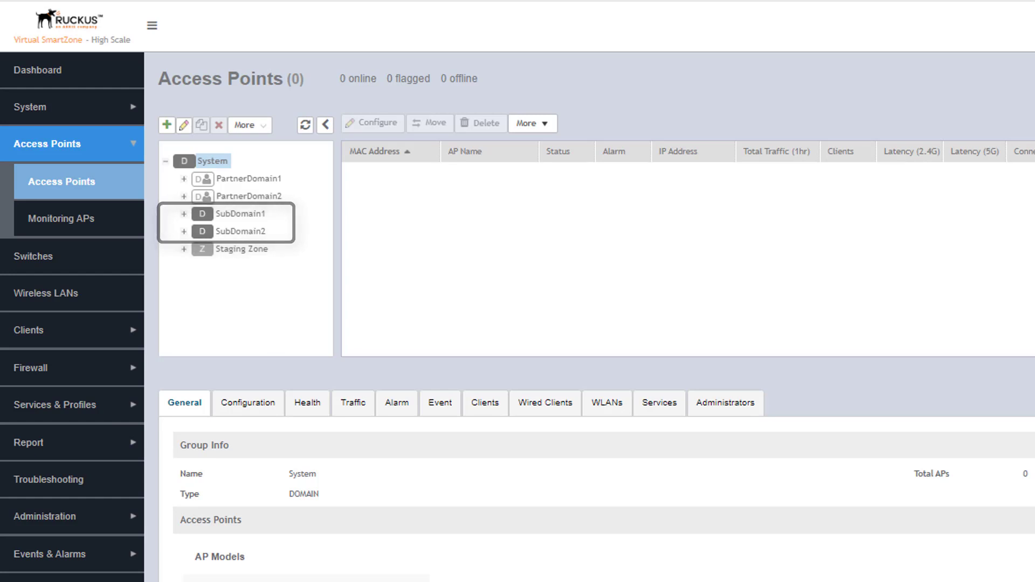
List the administrator accounts in Admins and Roles, showing each account's managing domain
left_click(55, 517)
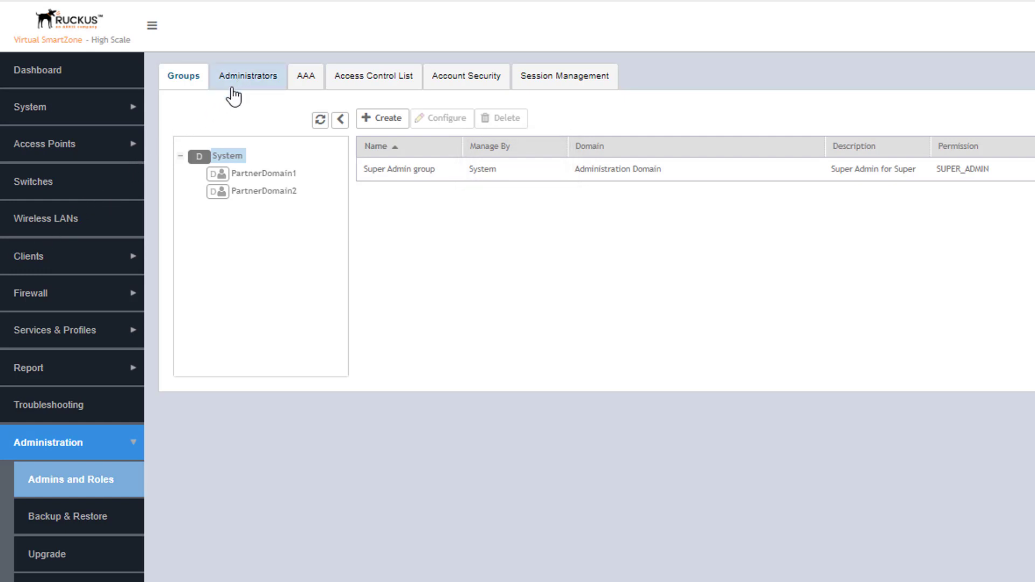
left_click(248, 76)
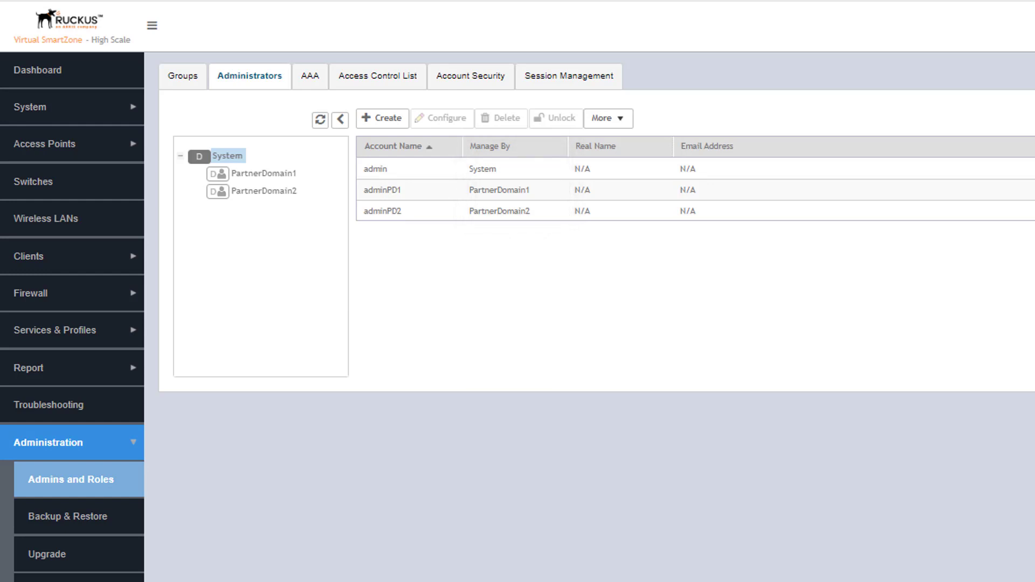
Show PartnerDomain1's user groups and start a new user group there
left_click(193, 88)
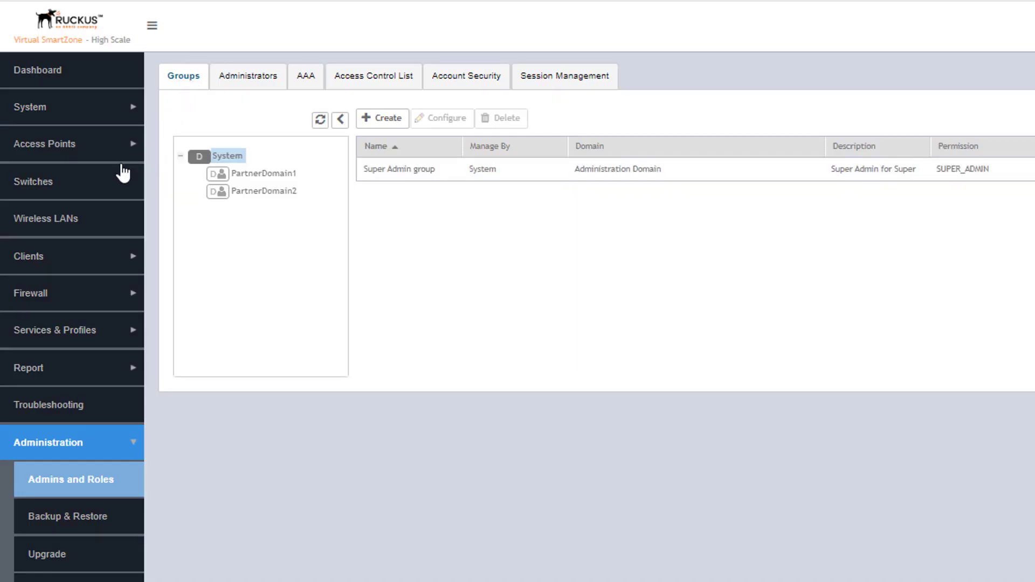
left_click(272, 174)
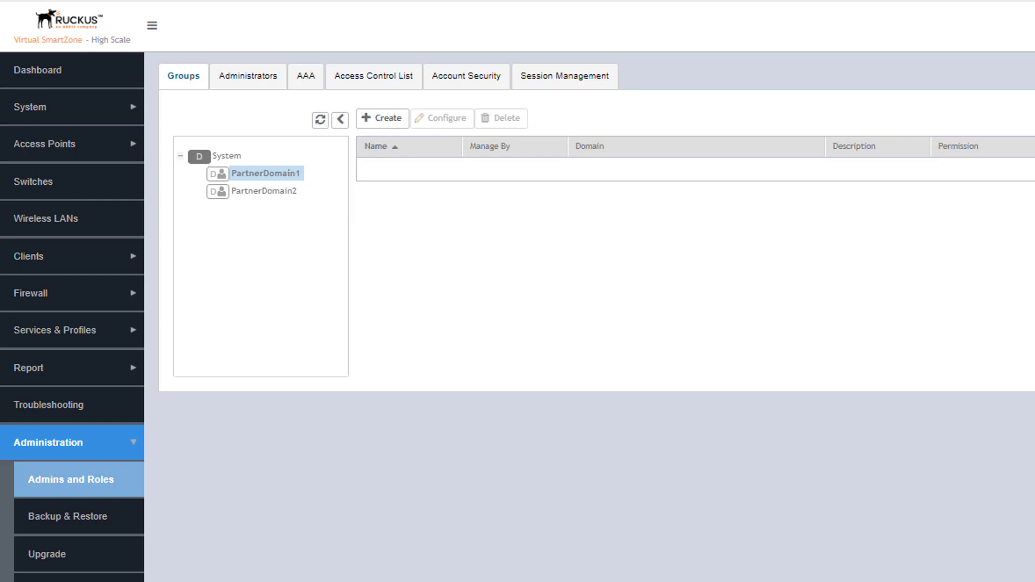
left_click(370, 127)
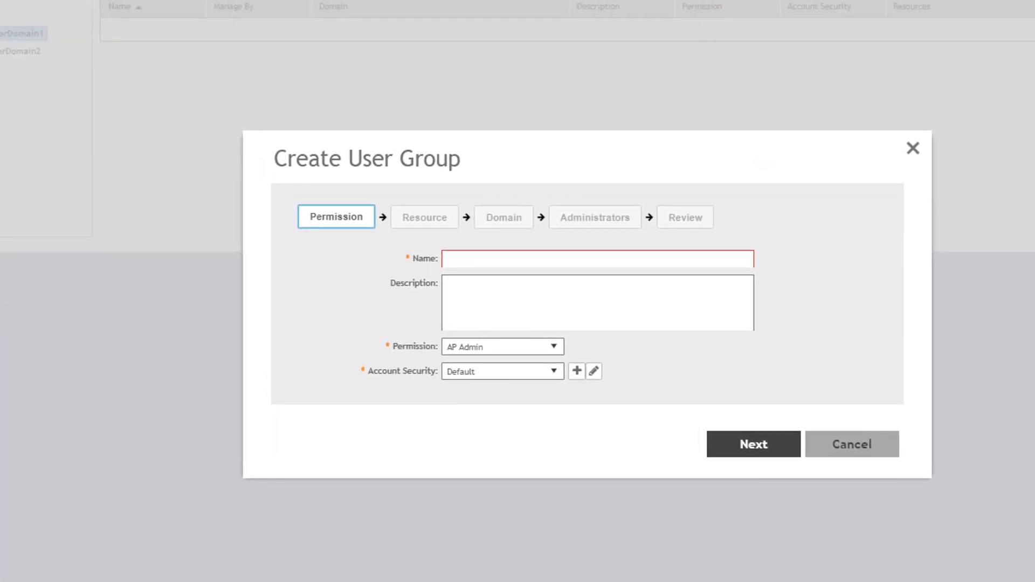
Name the new group AdminPD1 and keep its permission at AP Admin
left_click(445, 235)
type("Admin")
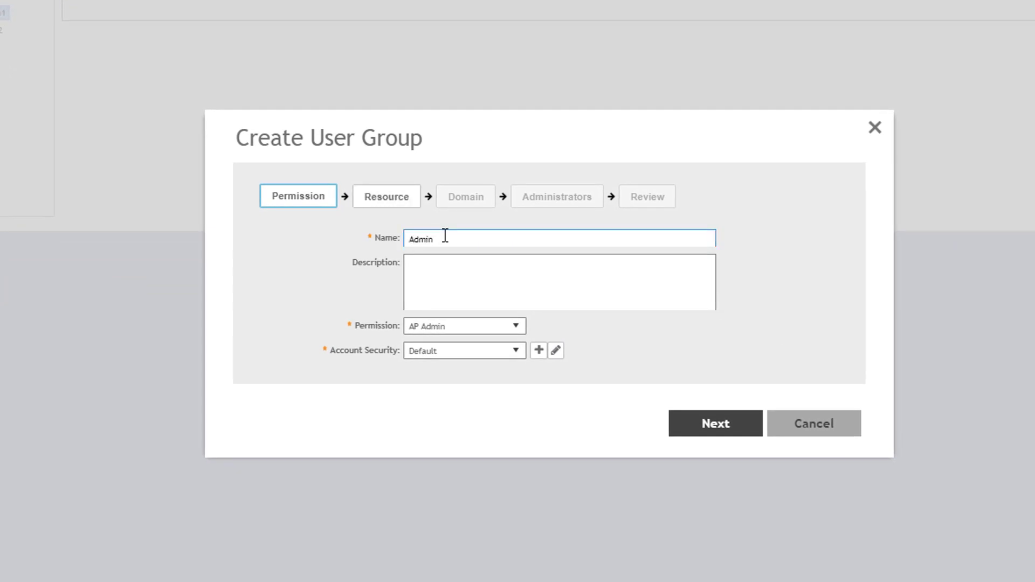
type("PD")
type("L")
left_click(515, 327)
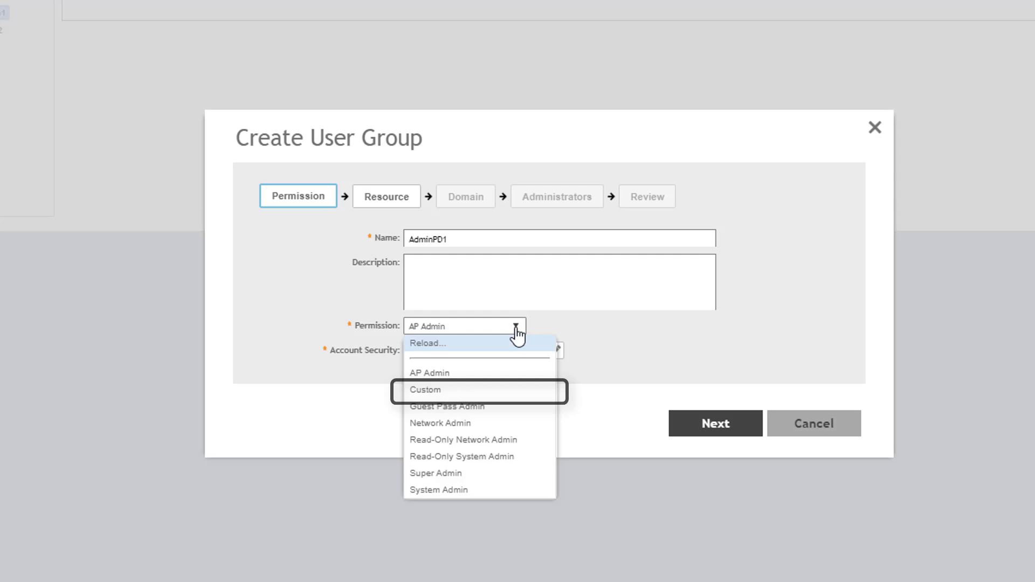
left_click(489, 373)
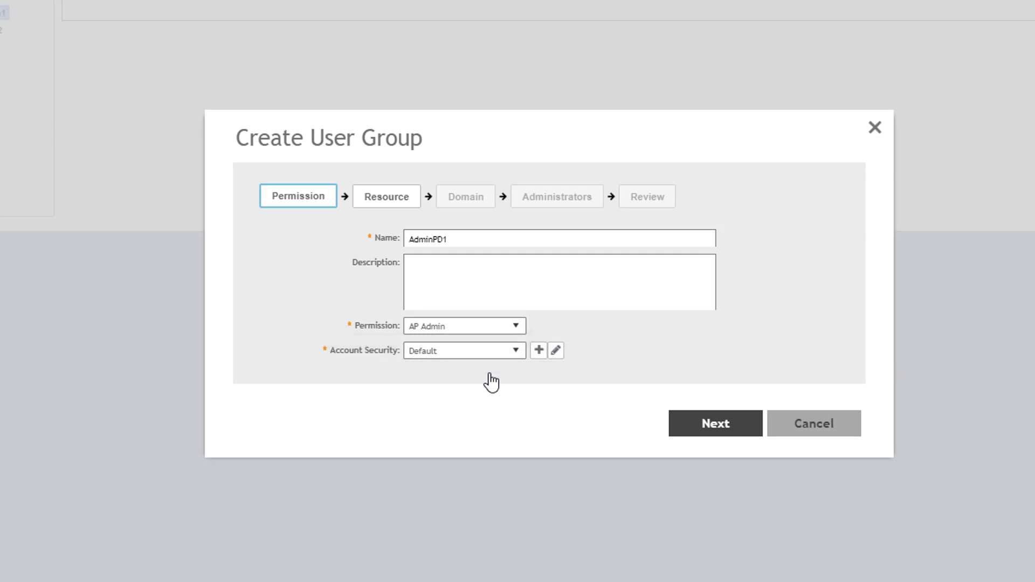
left_click(515, 353)
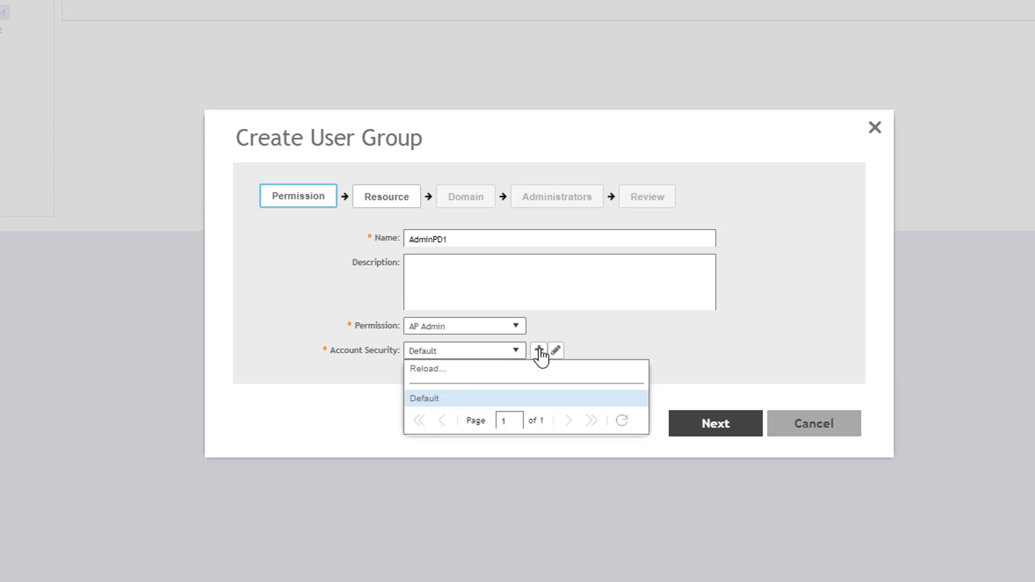
Add account security profile 'PartnerDM1 Super Admin' with 60-day expiry, 10-character minimum, complexity required
left_click(538, 352)
left_click(539, 351)
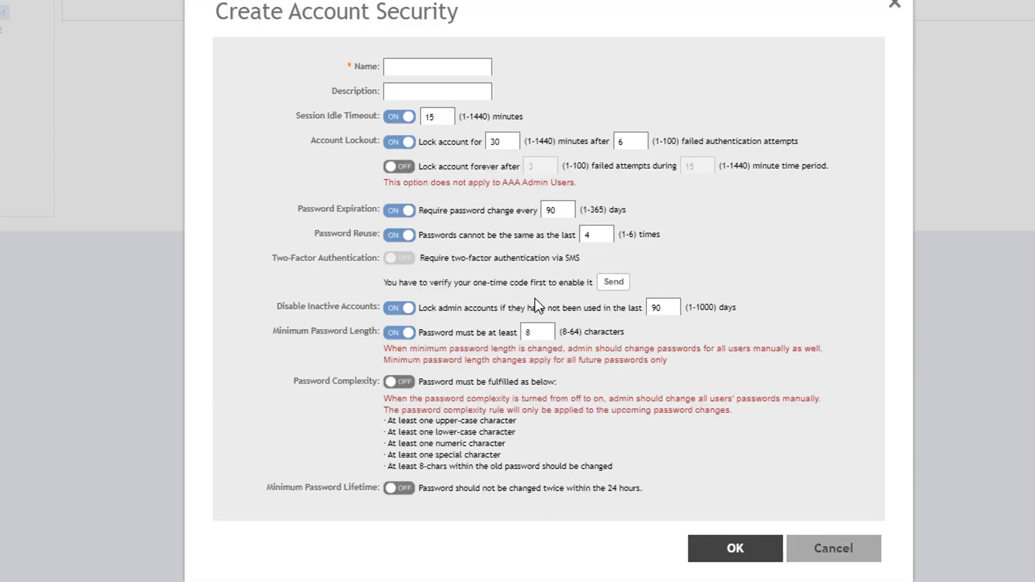
left_click(453, 68)
type("PartnerDM1 Super Admin")
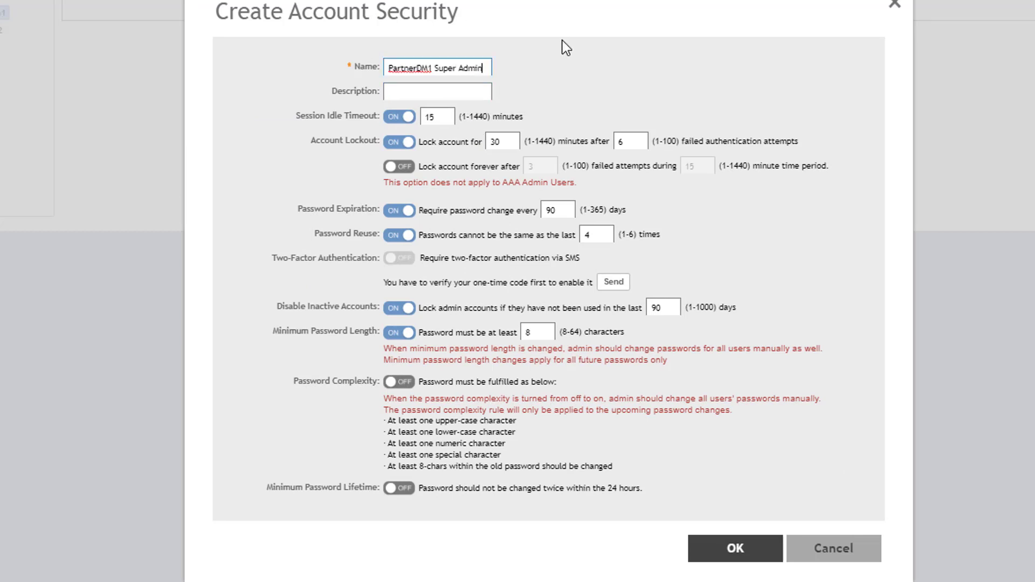
double_click(549, 210)
type("60")
double_click(528, 332)
type("10")
left_click(399, 382)
left_click(719, 555)
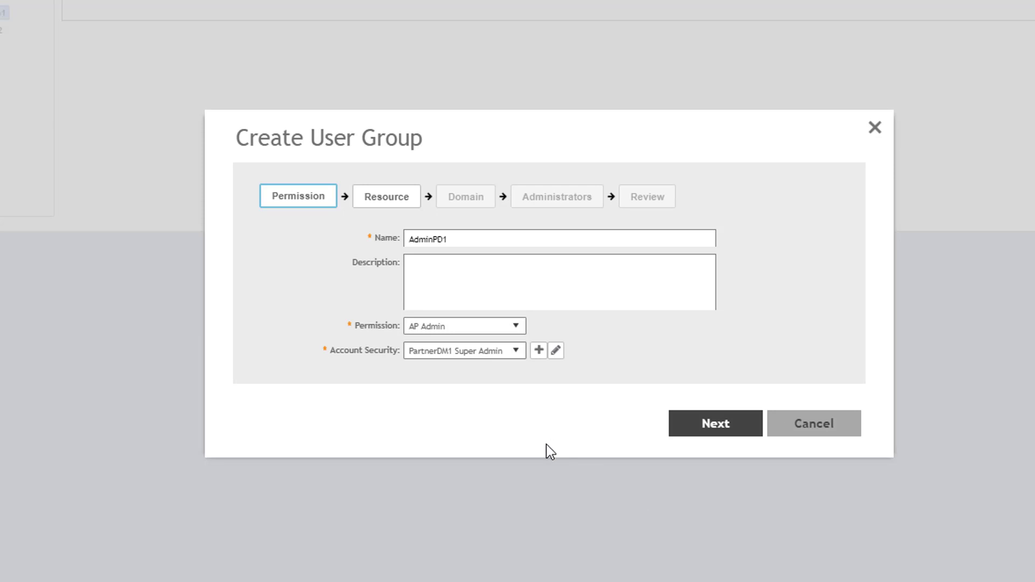
Change the group's permission to Custom and move to the Resource step
left_click(707, 432)
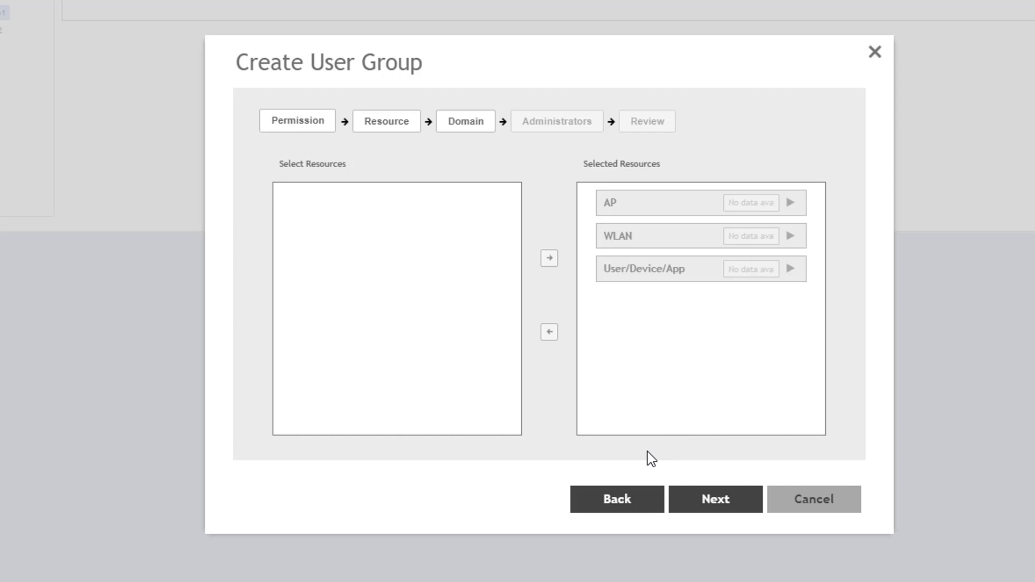
left_click(613, 507)
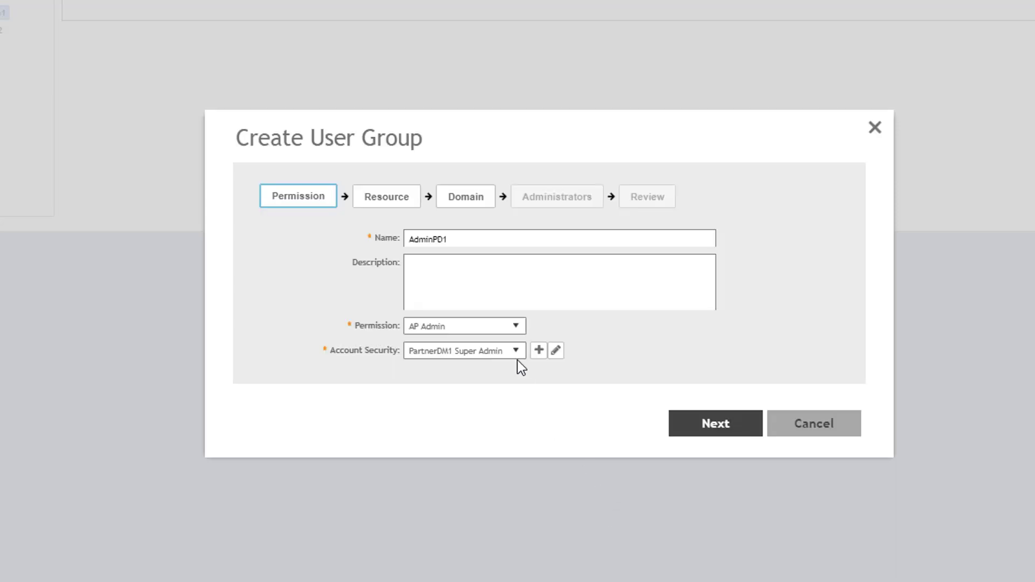
left_click(517, 326)
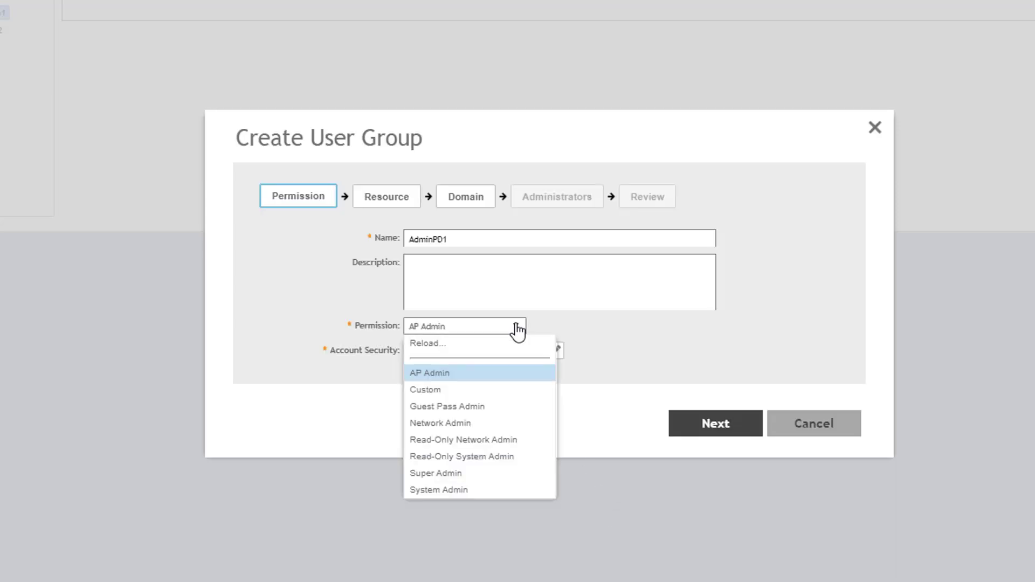
left_click(459, 391)
left_click(717, 426)
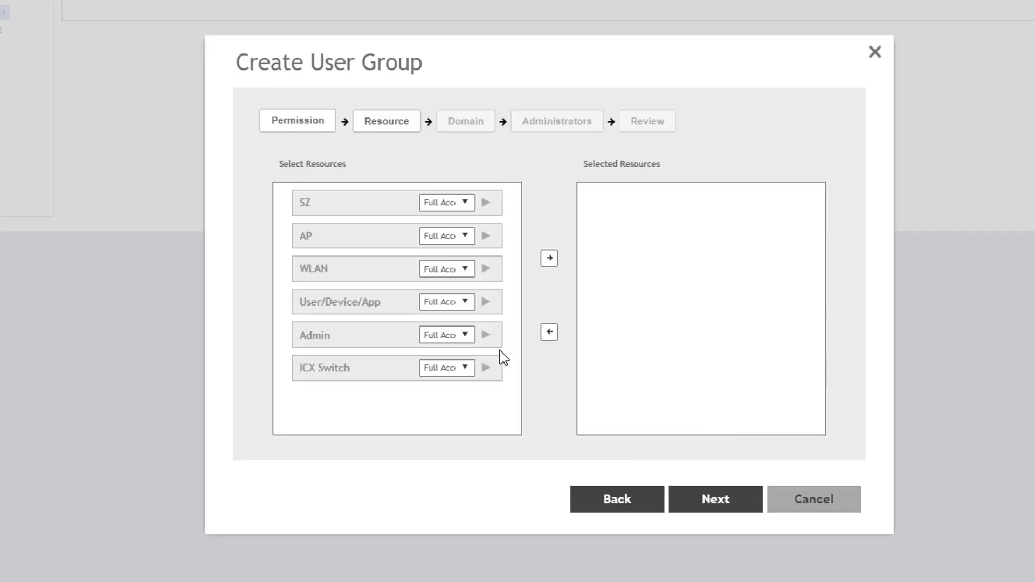
Grant Read on ICX Switch and Full Access on SZ, WLAN, AP, User/Device/App and Admin
left_click(465, 368)
left_click(441, 419)
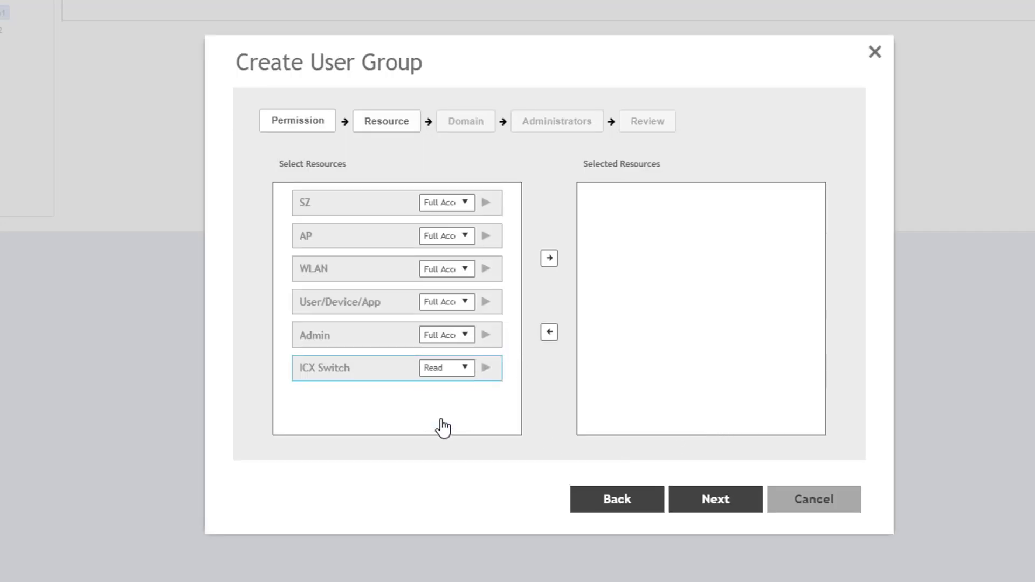
left_click(550, 258)
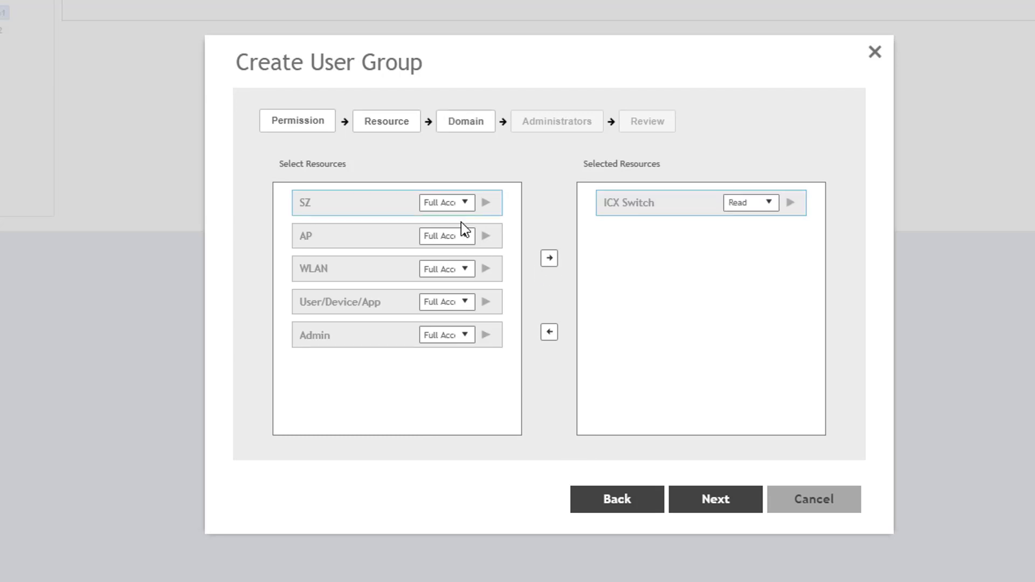
left_click(549, 258)
left_click(397, 236)
left_click(549, 258)
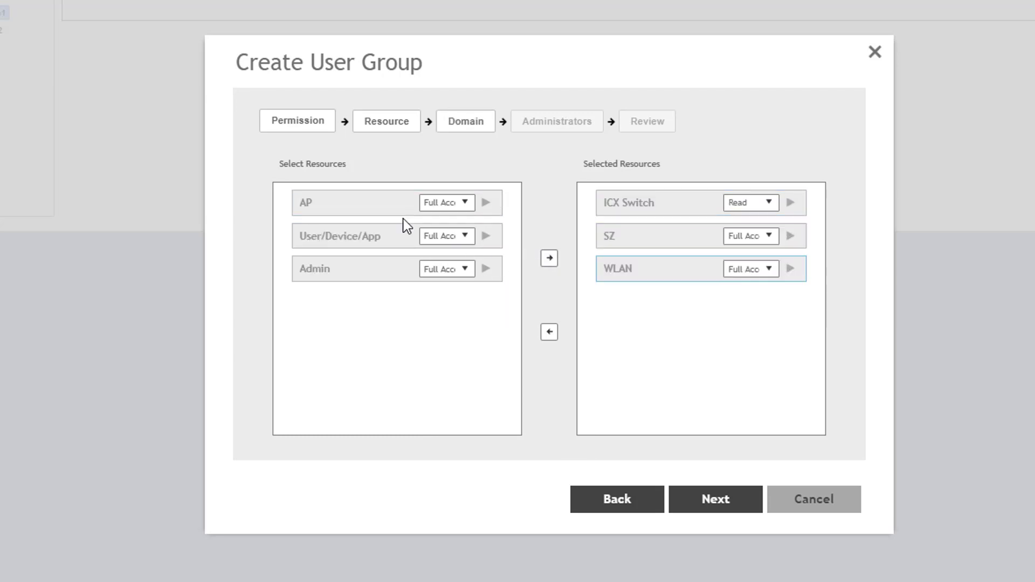
left_click(549, 258)
left_click(381, 213)
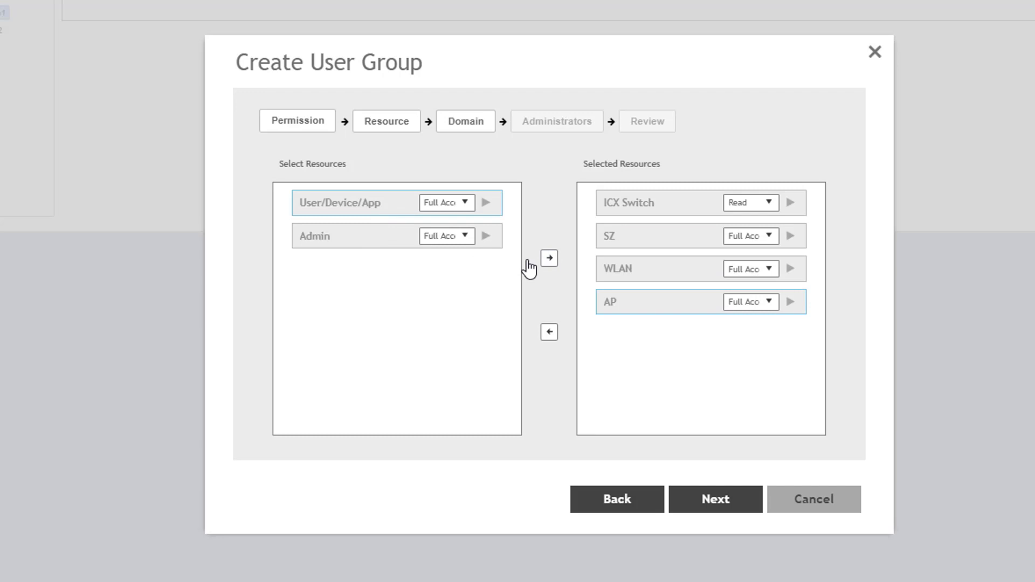
left_click(549, 258)
left_click(365, 212)
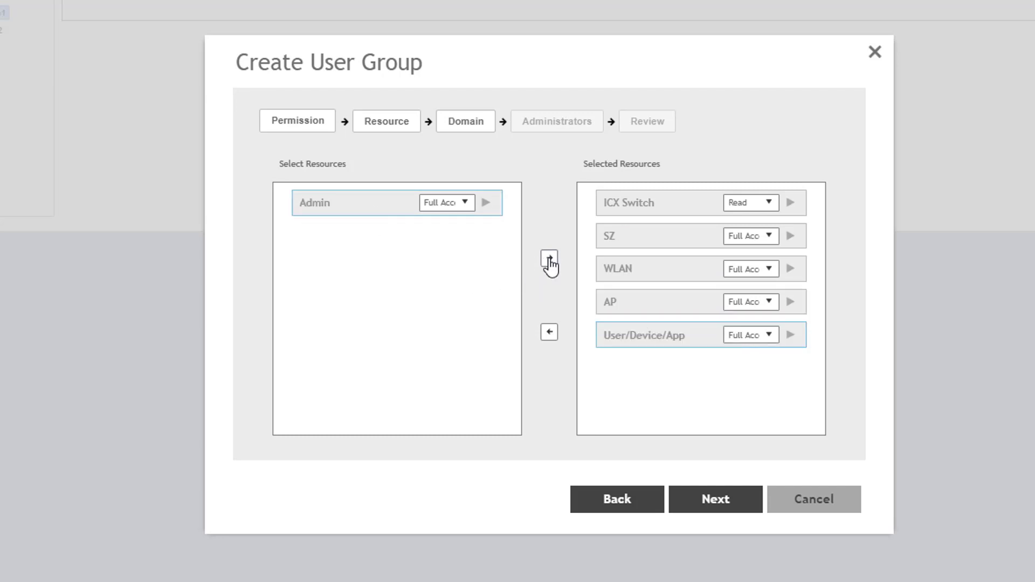
left_click(549, 260)
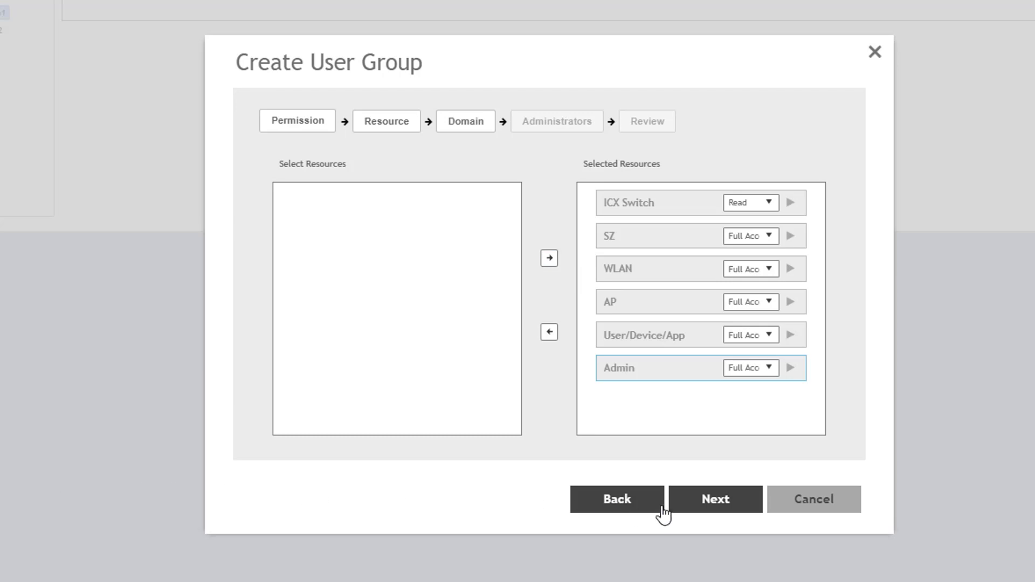
left_click(695, 512)
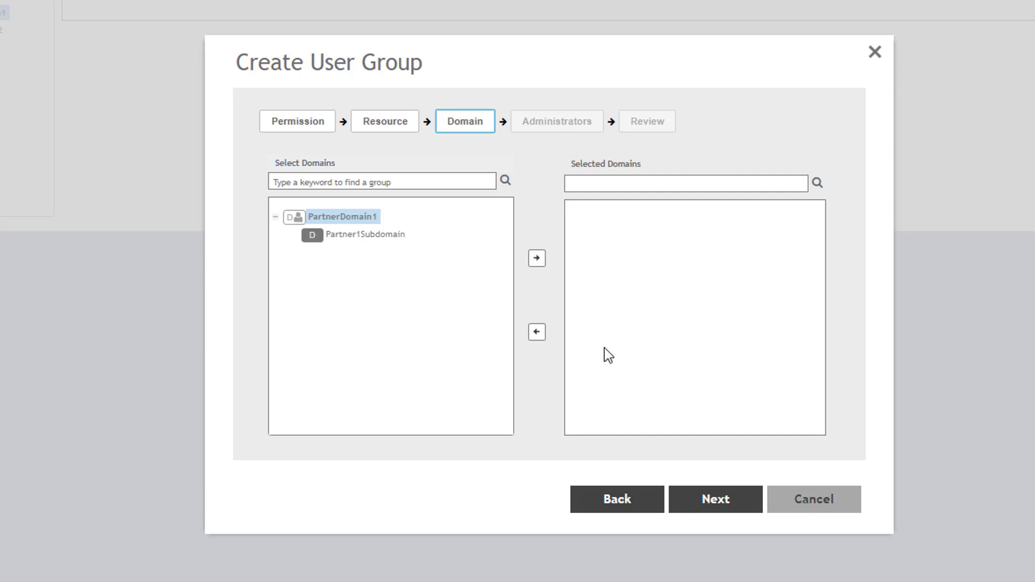
Add PartnerDomain1 and Partner1Subdomain to Selected Domains and continue to Administrators
left_click(536, 261)
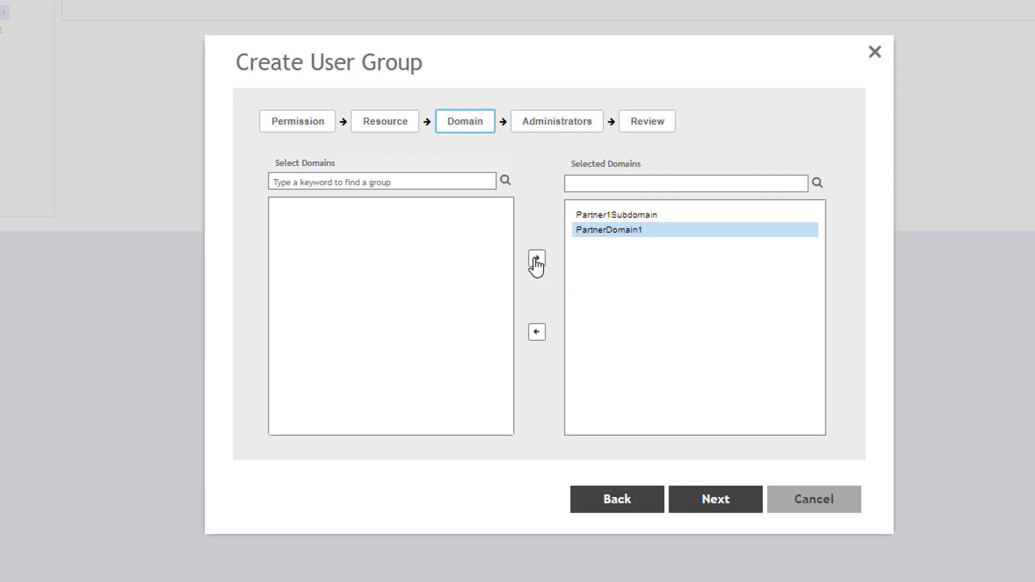
left_click(724, 505)
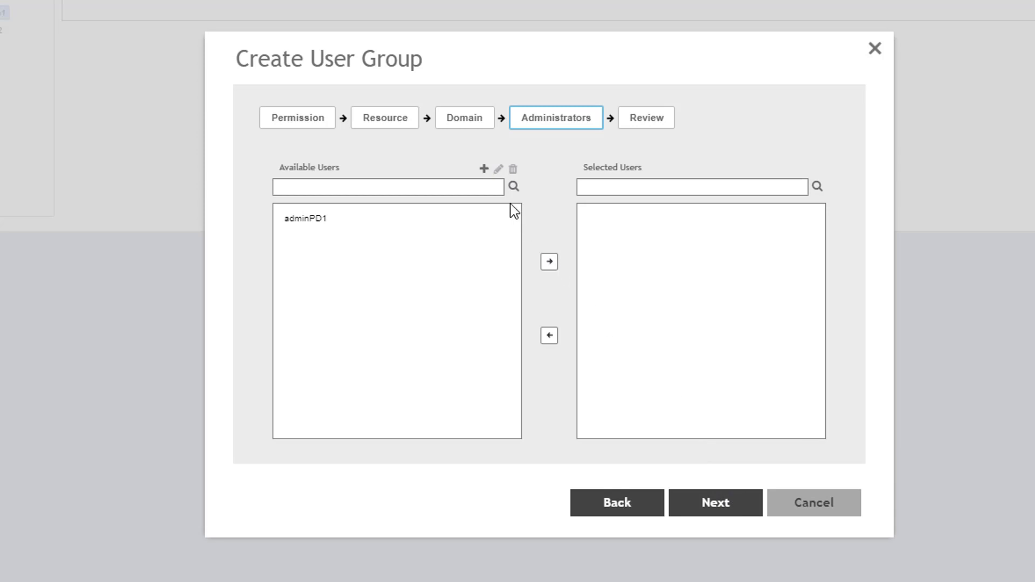
Add the existing PartnerDomain1 administrator account to the group's selected users
left_click(484, 170)
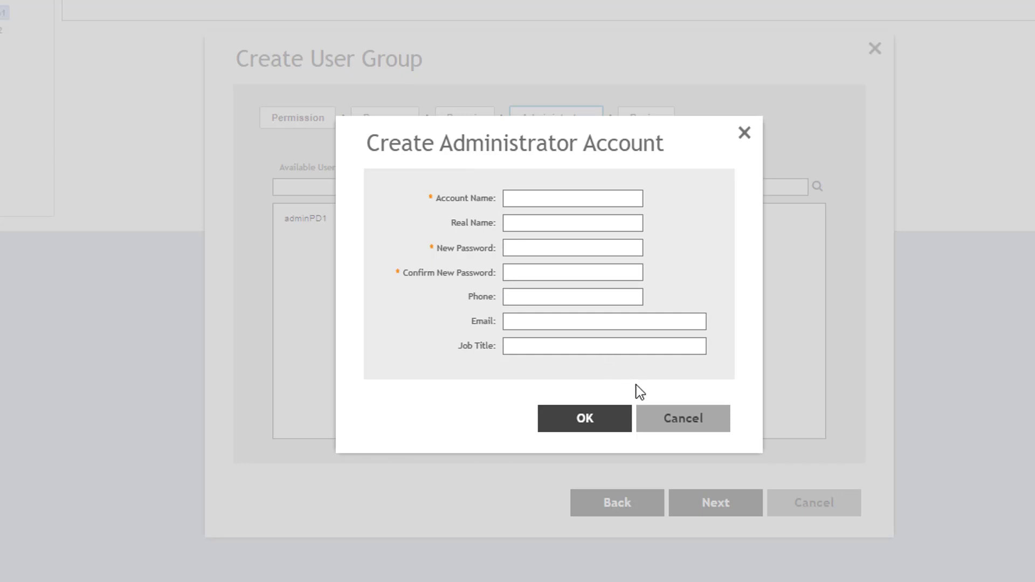
left_click(674, 418)
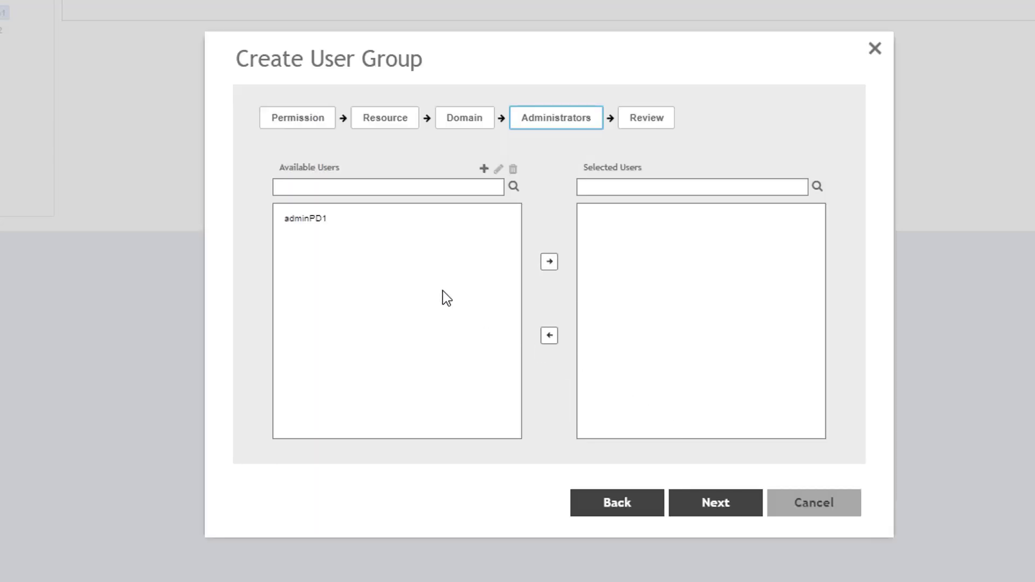
left_click(322, 220)
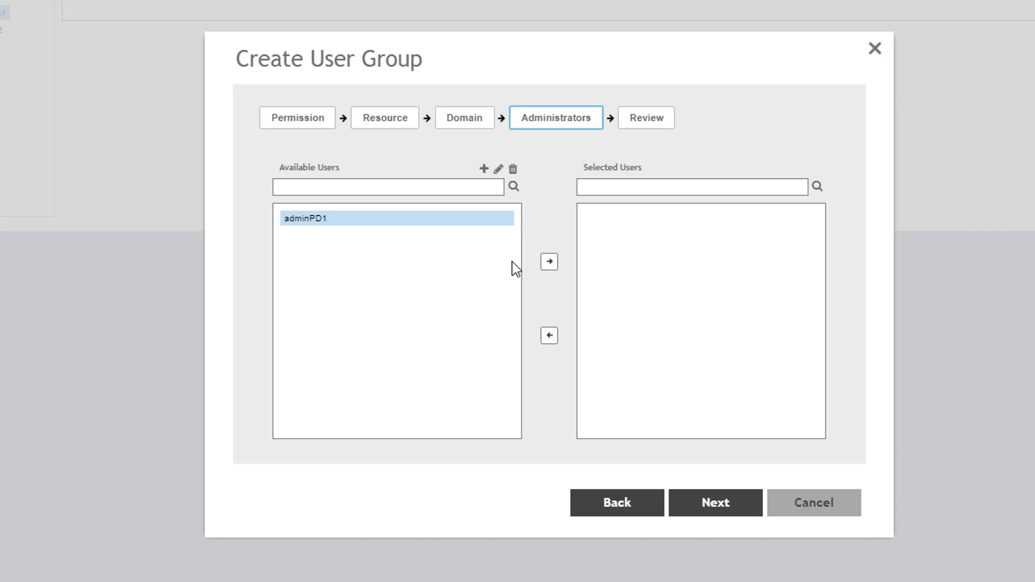
left_click(548, 262)
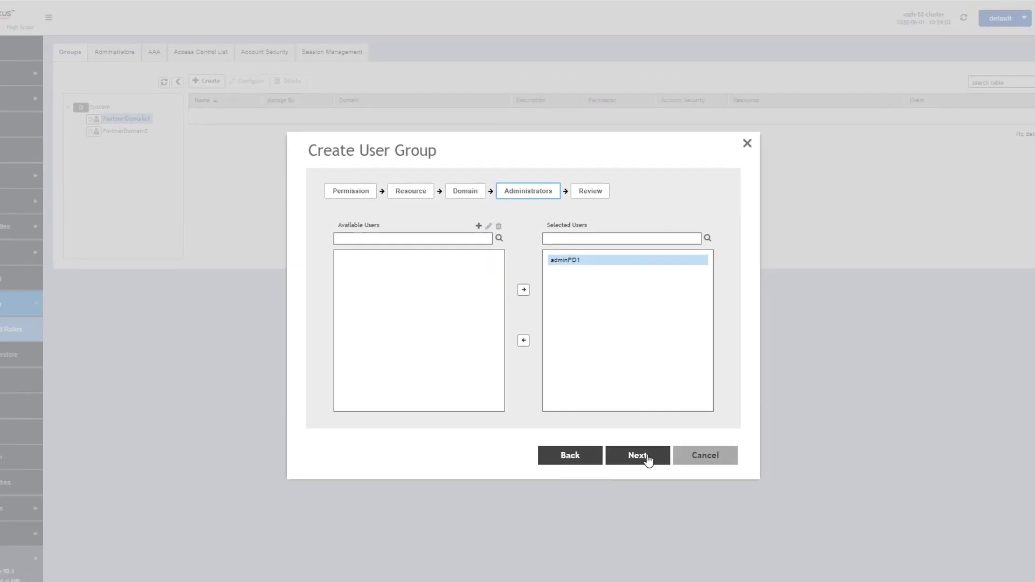
Review and save the AdminPD1 group, then show the whole System domain's groups
left_click(647, 458)
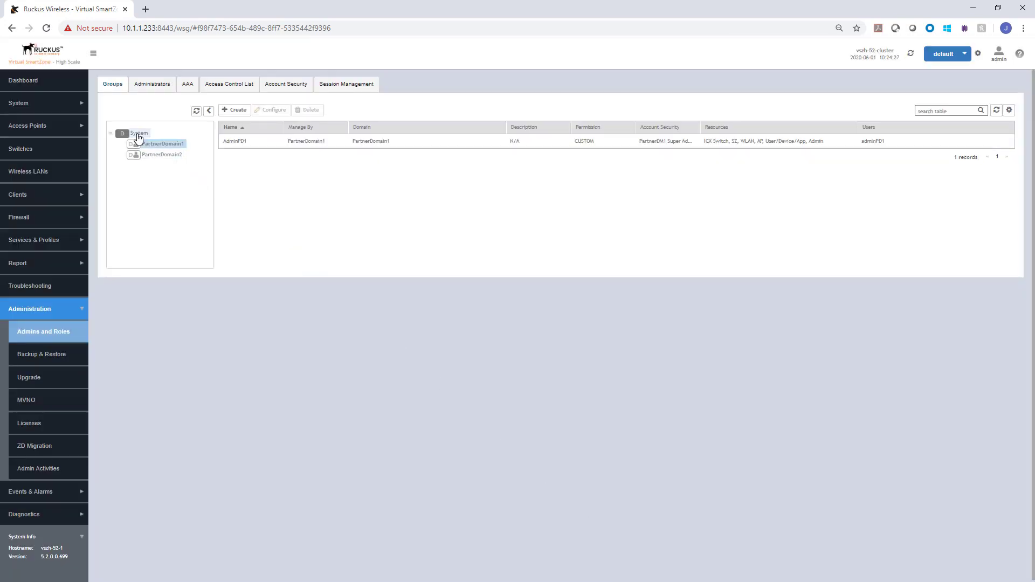
left_click(139, 135)
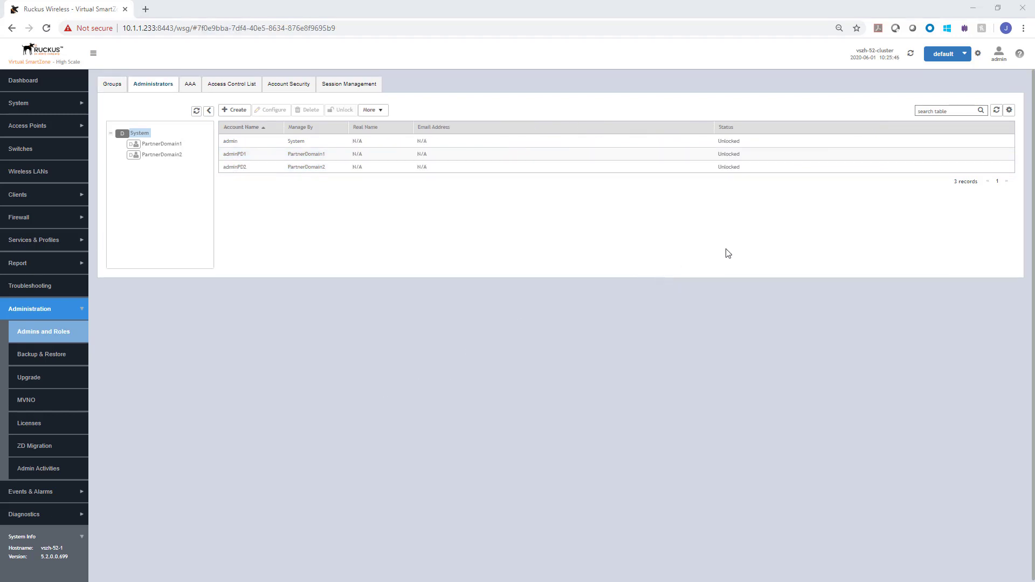
Log off from the current SmartZone session
left_click(995, 56)
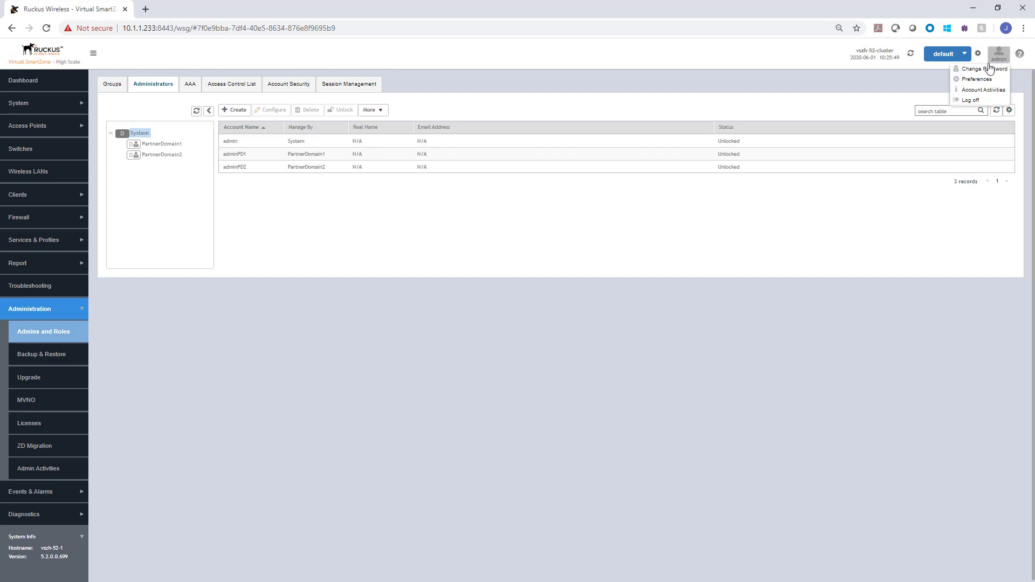
left_click(977, 102)
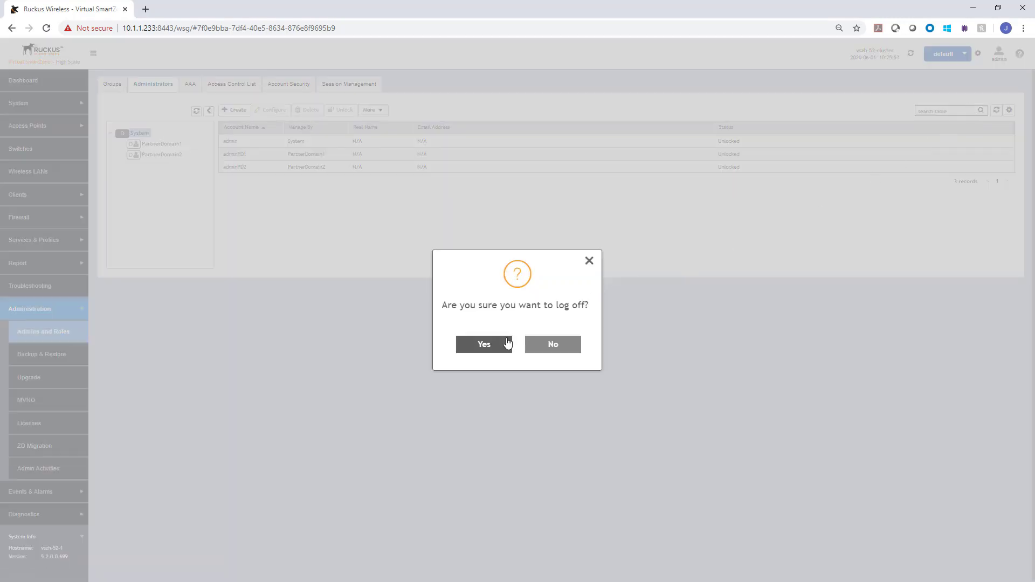
left_click(504, 344)
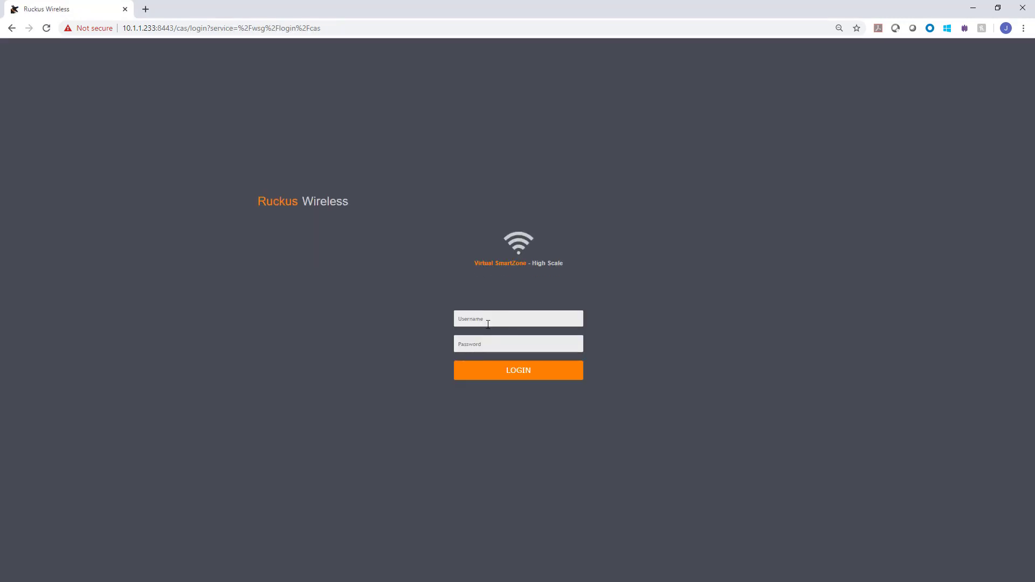
Sign in as the PartnerDomain1 administrator using its username@PartnerDomain1 and account password
left_click(485, 318)
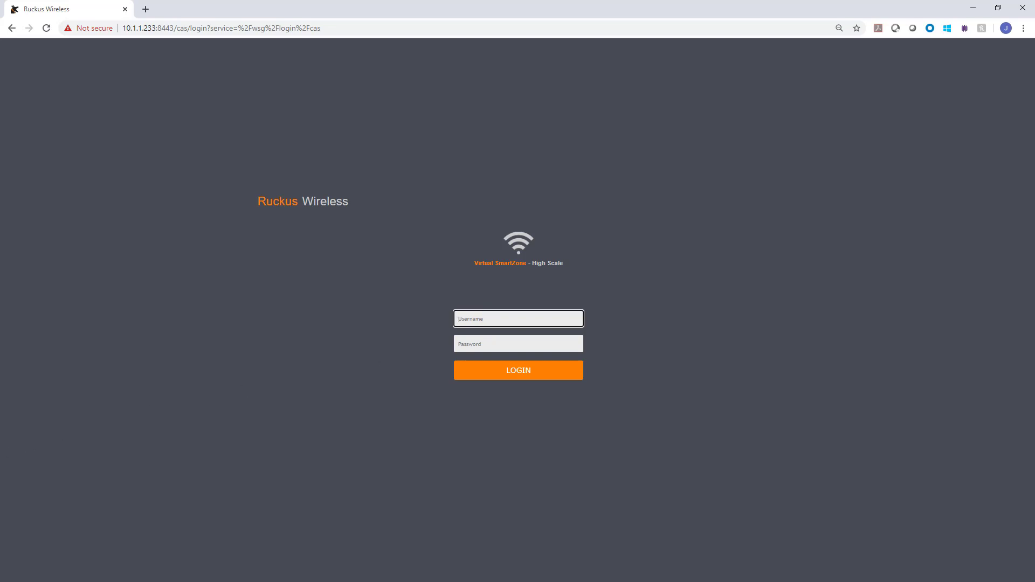
type("adminPD1")
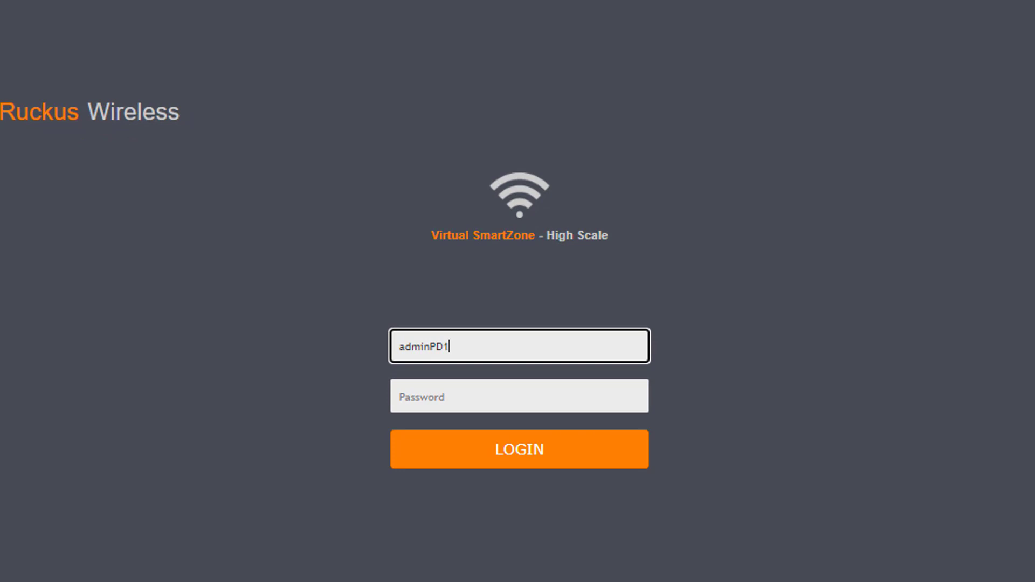
type("@Partner")
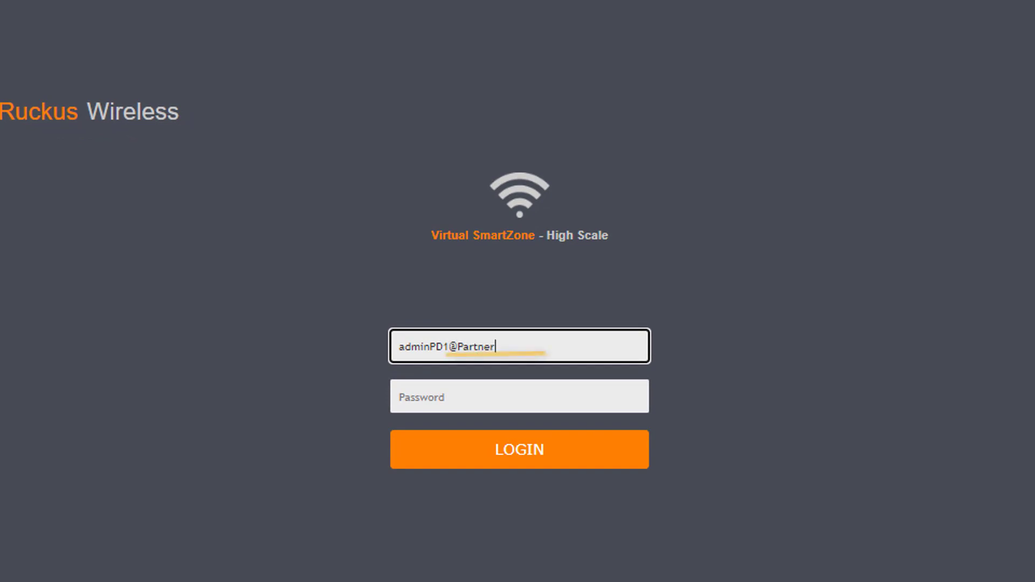
type("Domain1")
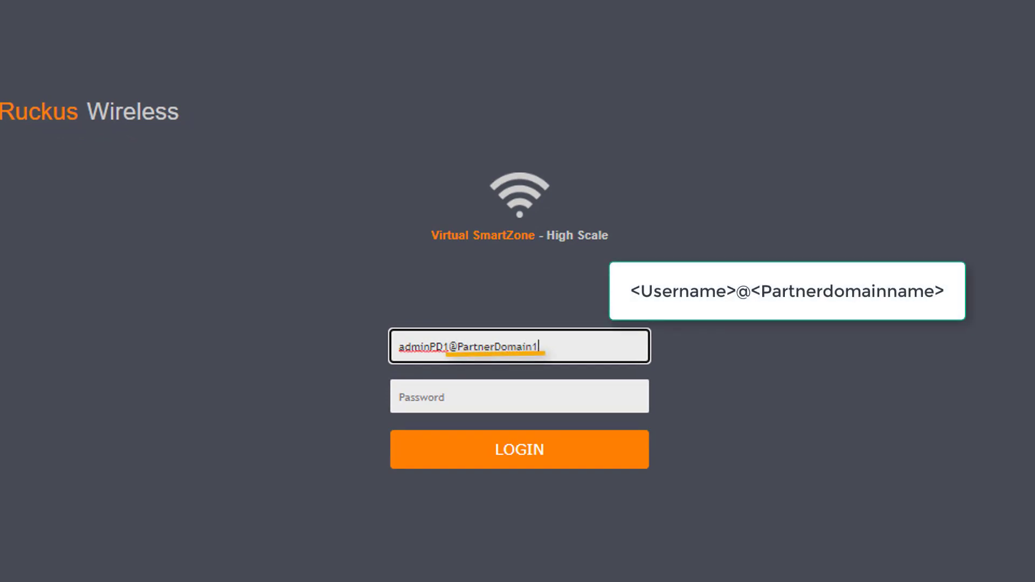
key("Tab")
type("password12")
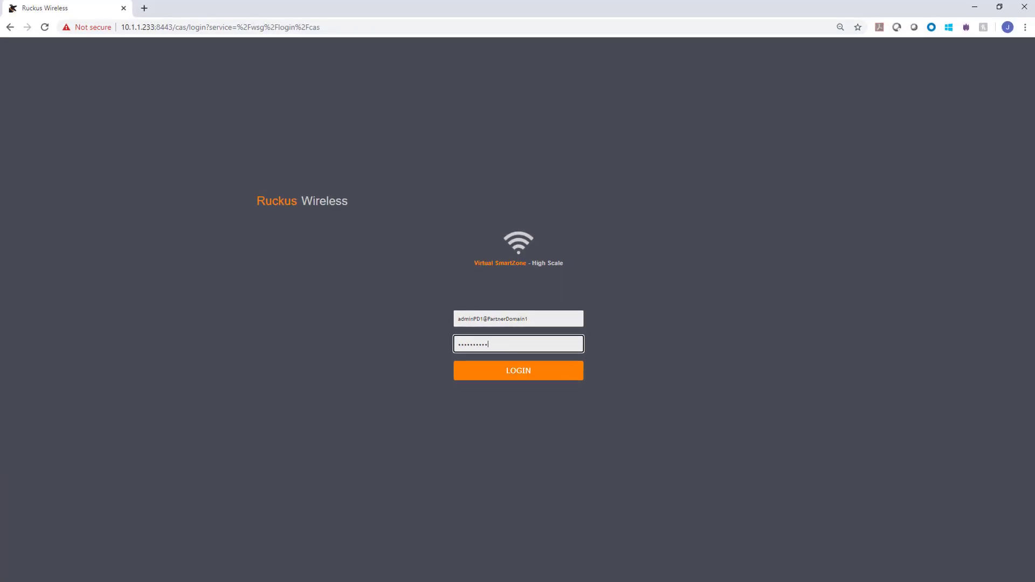
key("Return")
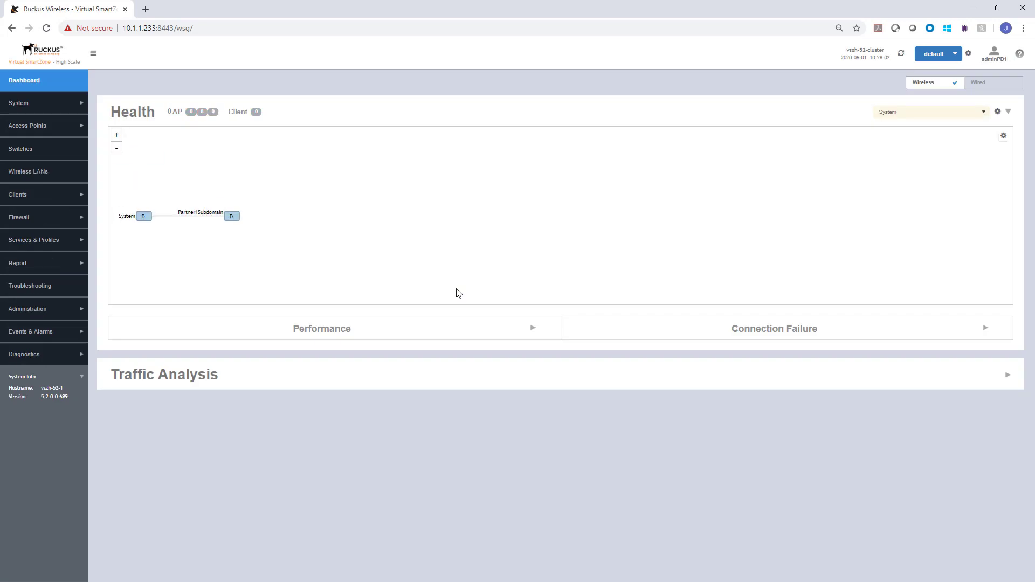
On the Access Points page, select PartnerDomain1 and expand it to show Partner1Subdomain
left_click(54, 126)
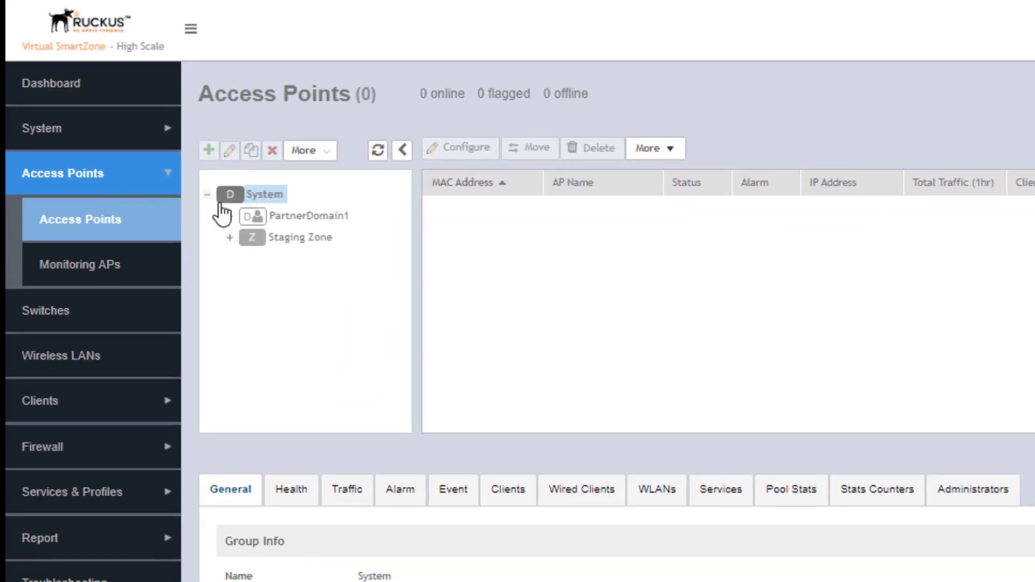
left_click(296, 221)
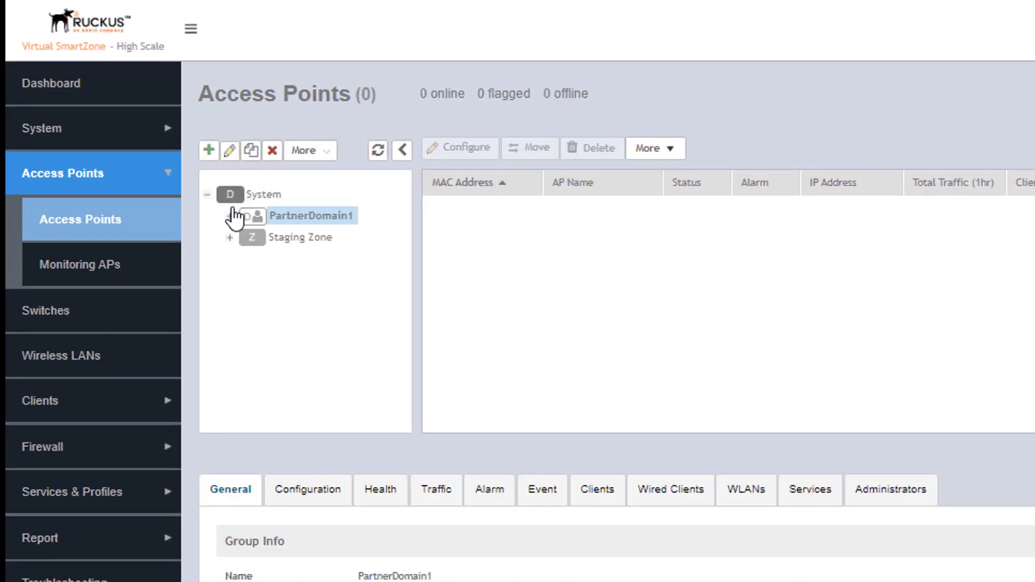
left_click(230, 215)
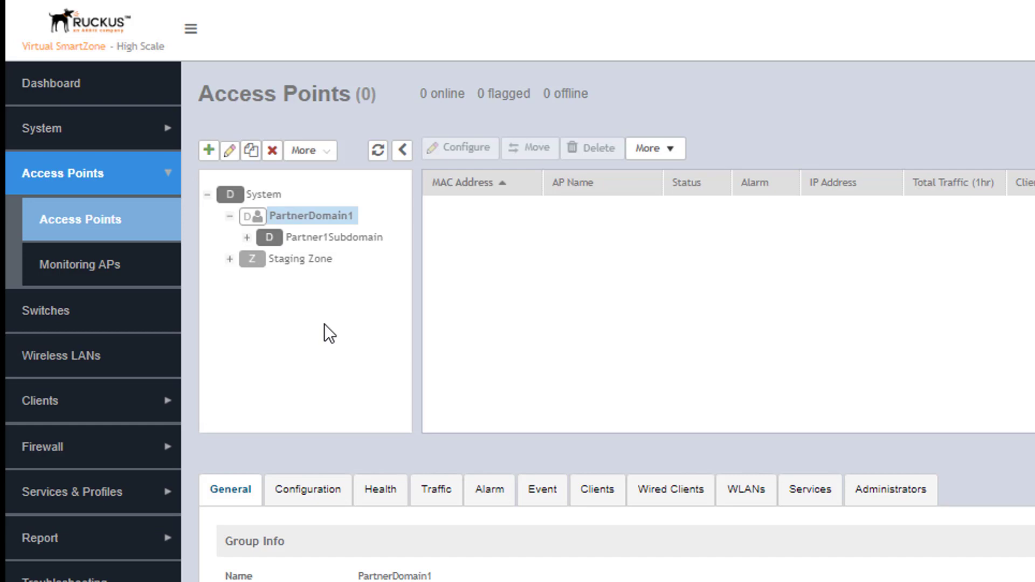